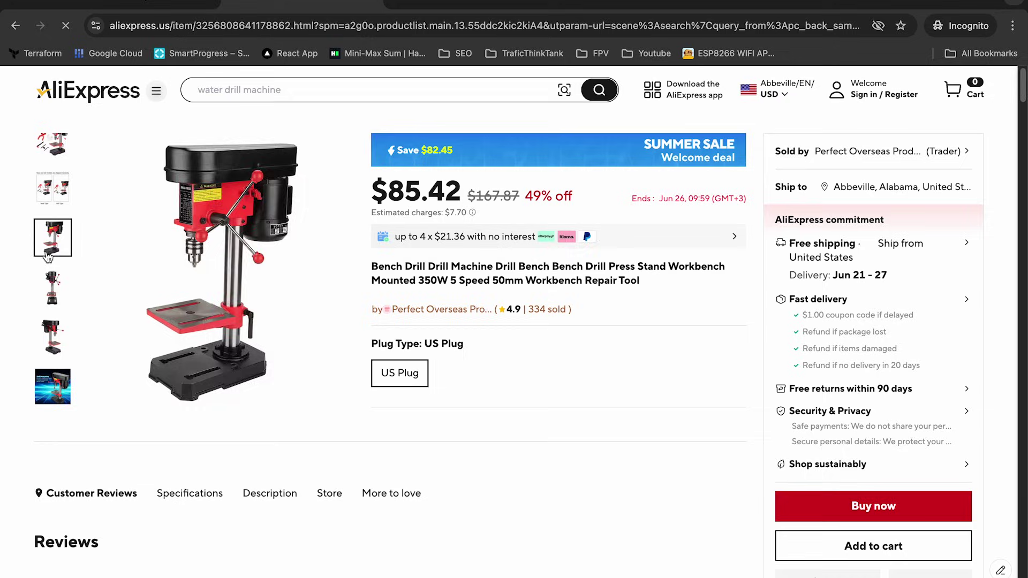
- Open the drill press product thumbnail to see its photos enlarged
left_click(192, 268)
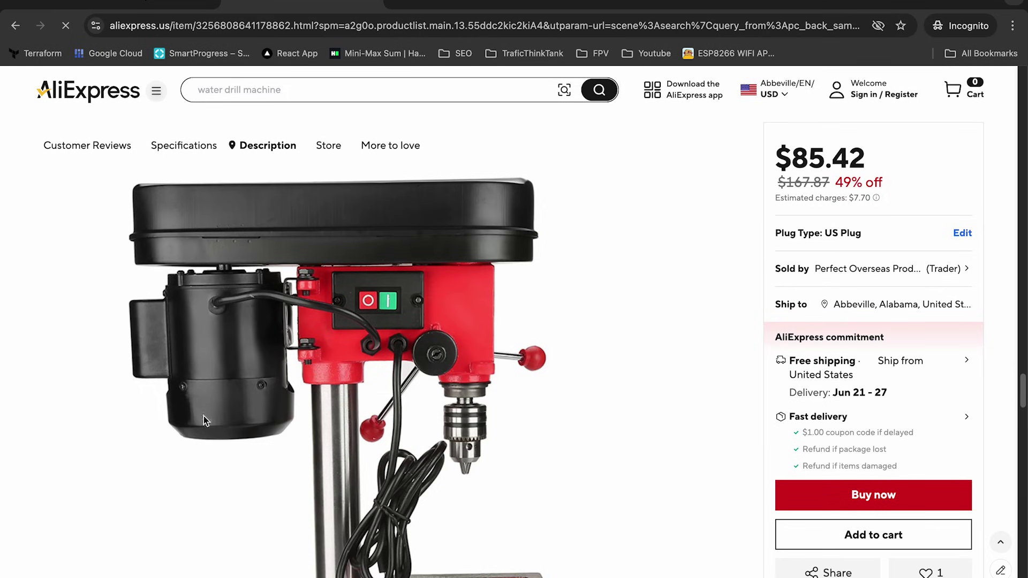
scroll(272, 360, "down", 3)
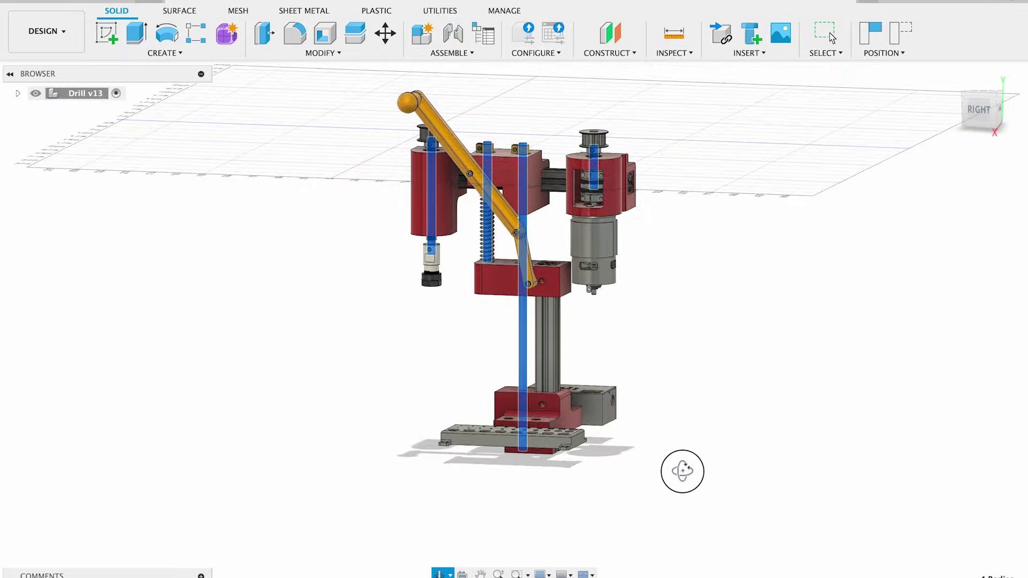
- Orbit the Drill v13 assembly from side view to an angled front-right view
middle_click_drag(711, 490, 757, 486, "shift")
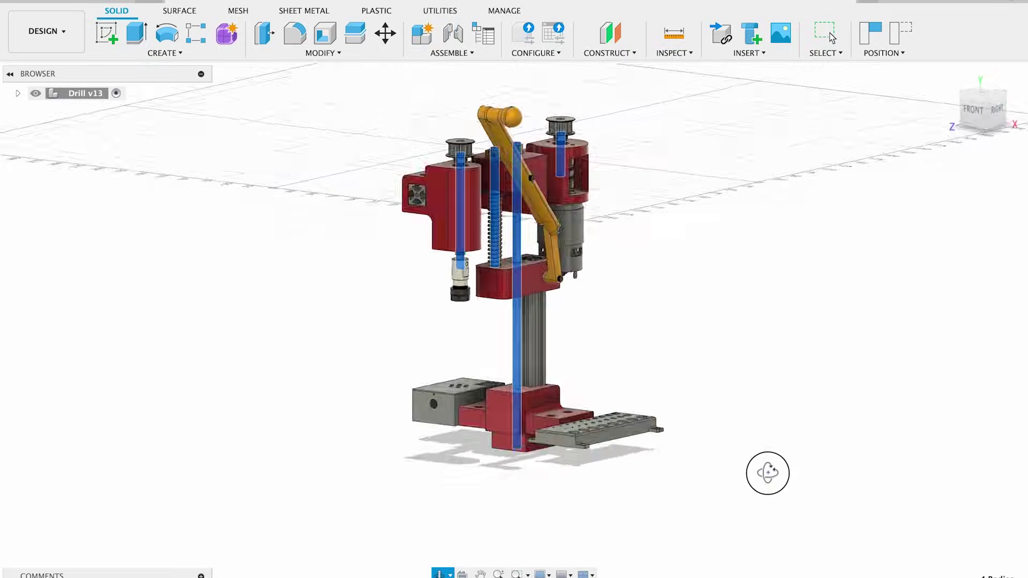